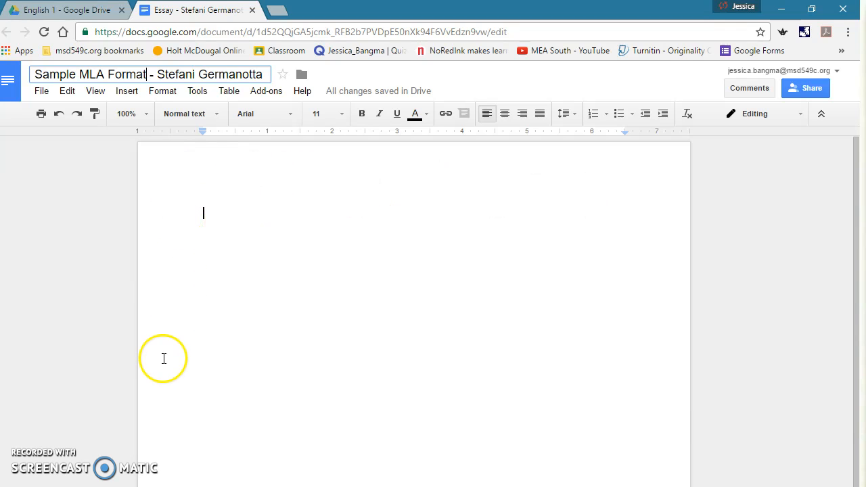
In Page setup, set the top margin to 1.0 inch, keeping all other margins at 1 inch.
{"action": "left_click", "coordinate": [39, 93]}
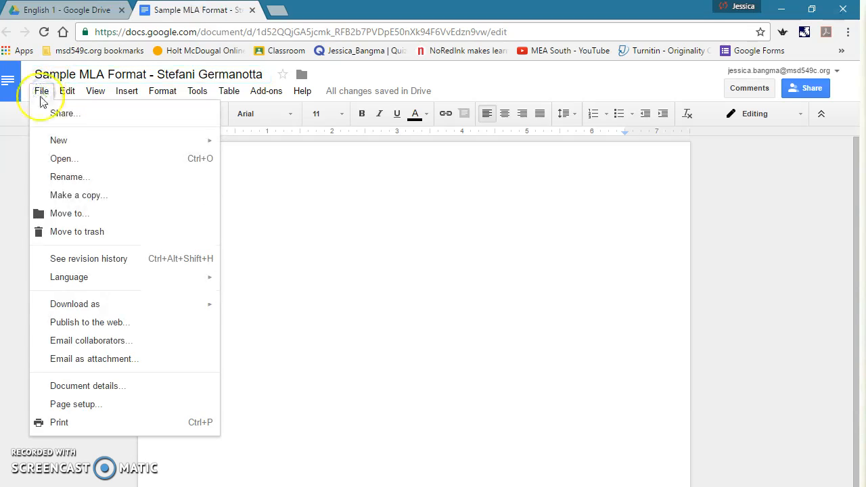
{"action": "left_click", "coordinate": [68, 405]}
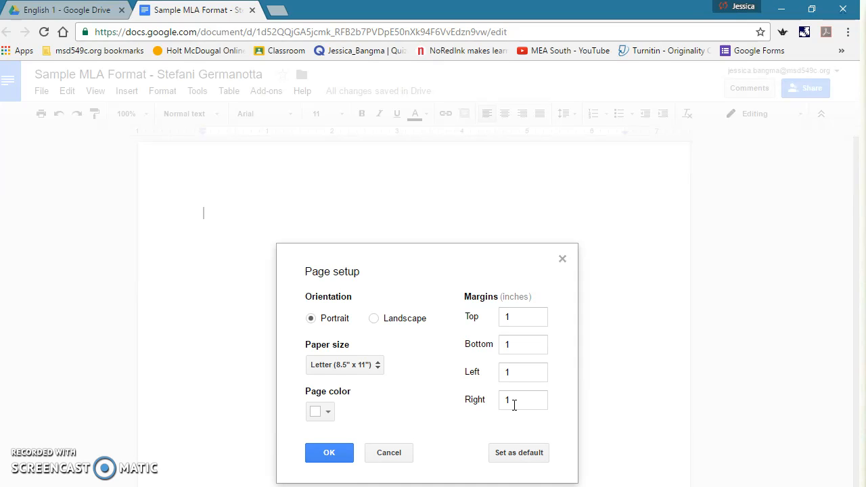
{"action": "left_click", "coordinate": [504, 317]}
{"action": "type", "text": "1.0"}
{"action": "left_click", "coordinate": [329, 451]}
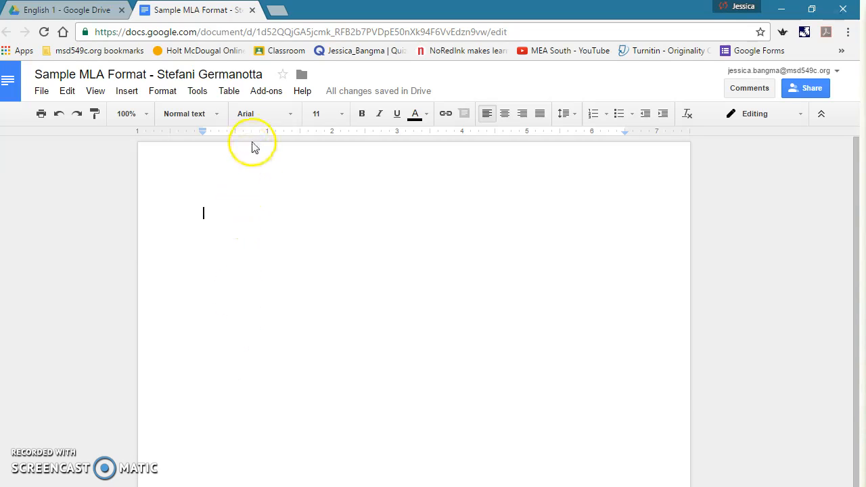
Switch the document text to Calibri at font size 12.
{"action": "left_click", "coordinate": [292, 113]}
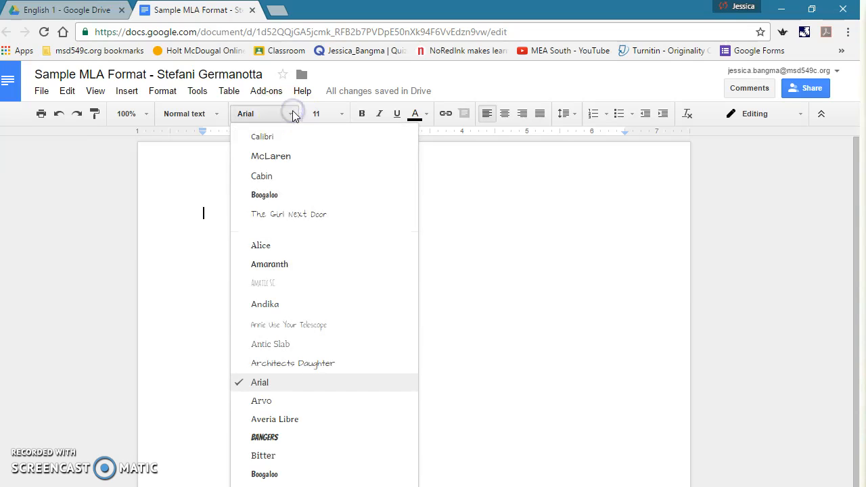
{"action": "left_click", "coordinate": [268, 142]}
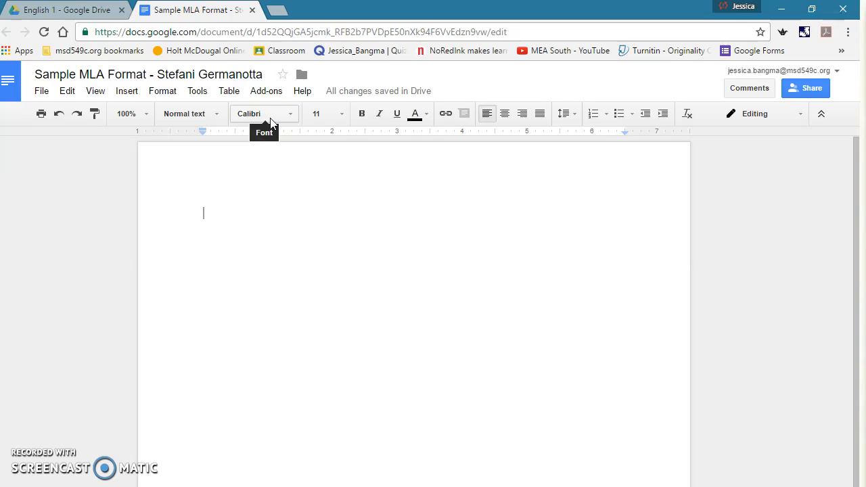
{"action": "left_click", "coordinate": [341, 114]}
{"action": "left_click", "coordinate": [343, 209]}
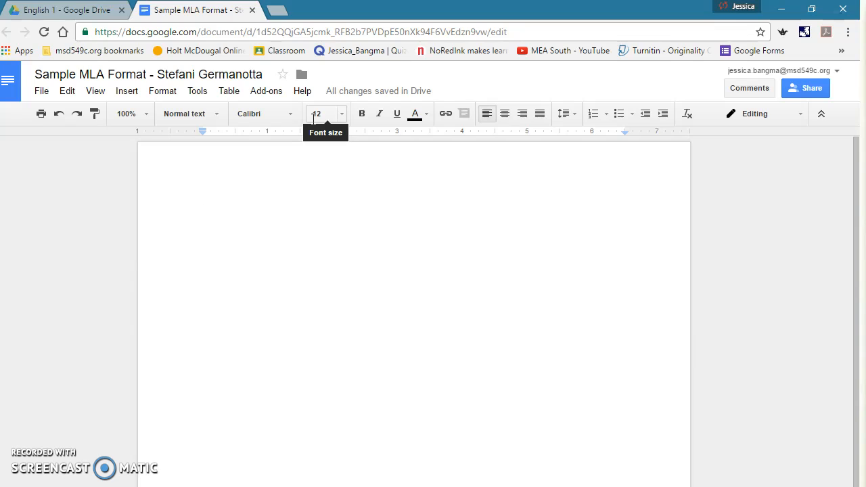
{"action": "left_click", "coordinate": [317, 227]}
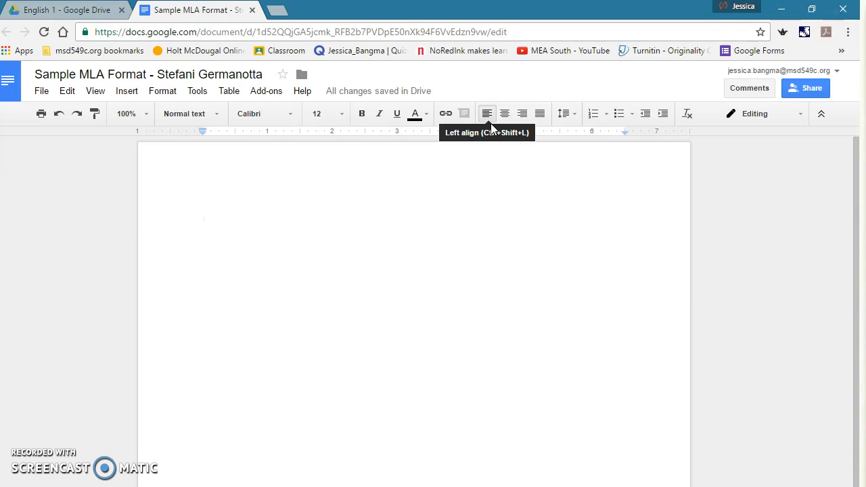
Change the document's line spacing from 1.15 to Double.
{"action": "left_click", "coordinate": [569, 115]}
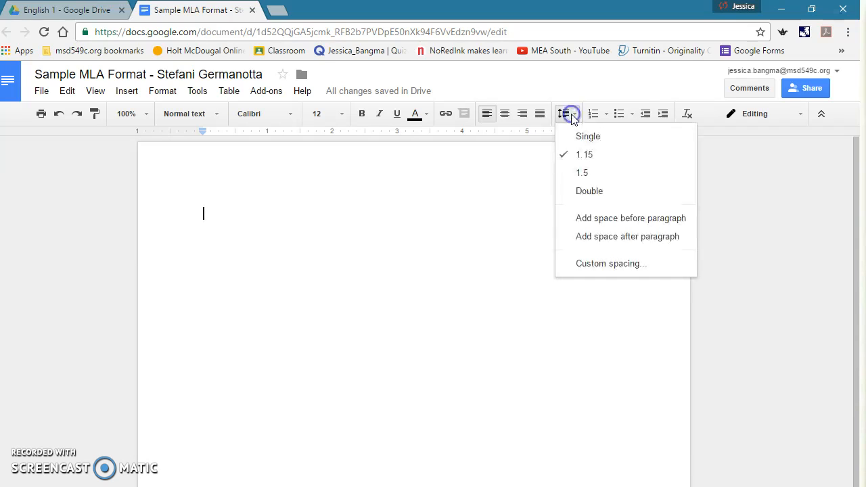
{"action": "left_click", "coordinate": [583, 157]}
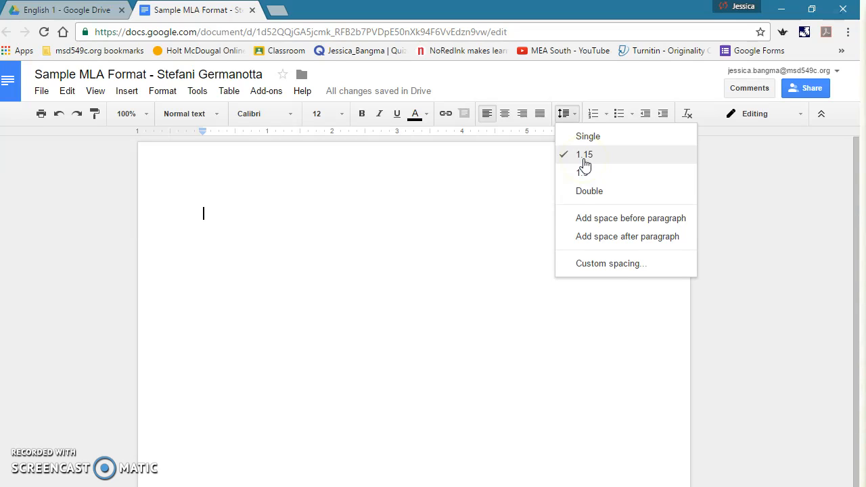
{"action": "left_click", "coordinate": [586, 192]}
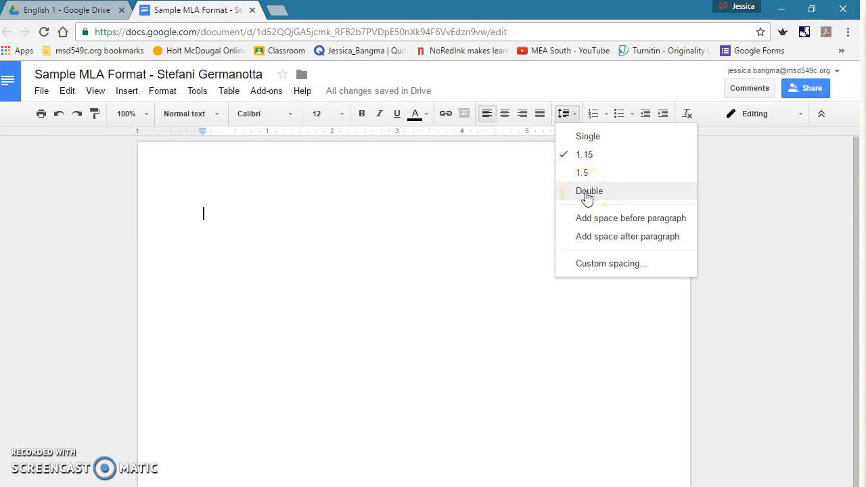
{"action": "left_click", "coordinate": [587, 193]}
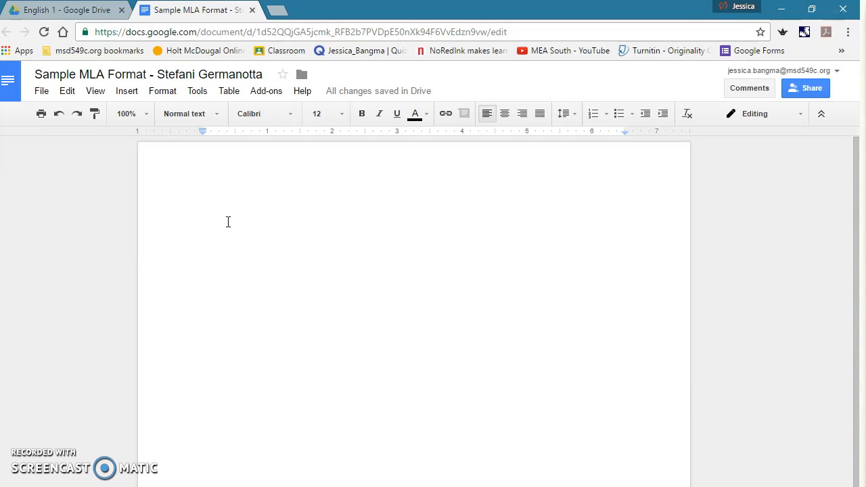
Type the heading lines: student's name, teacher's name, and 'English 1: Period 1'.
{"action": "type", "text": "S"}
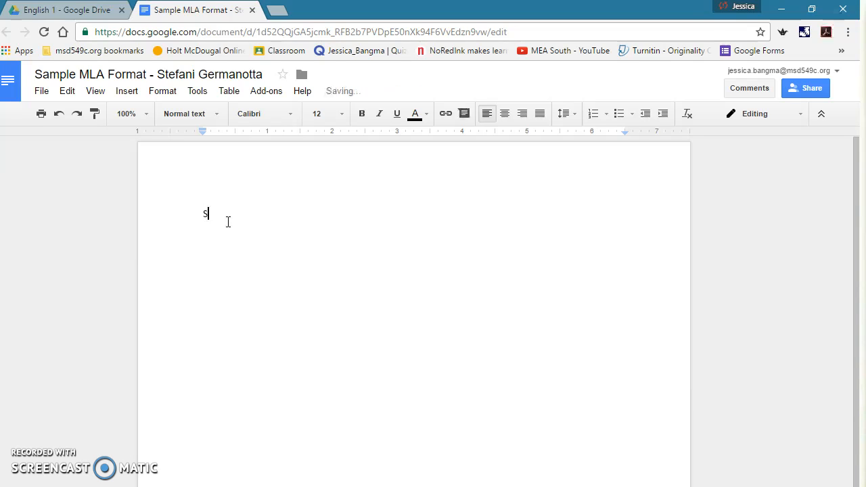
{"action": "type", "text": "tafani Germanotta"}
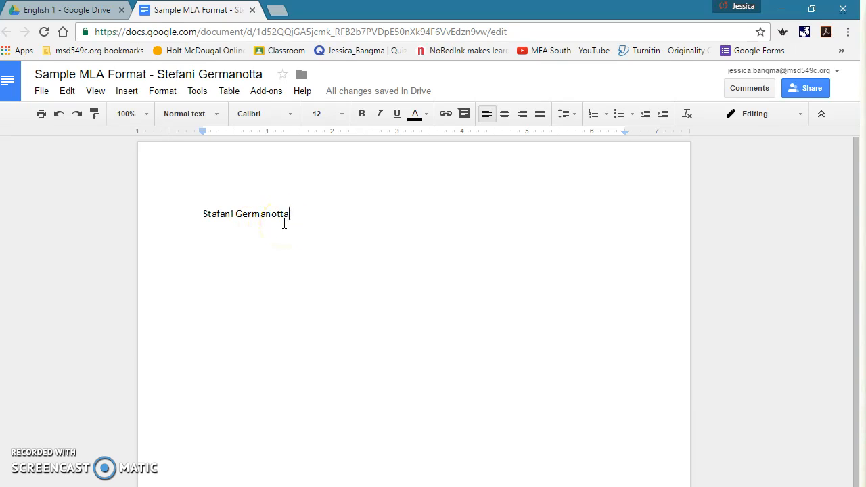
{"action": "key", "text": "Return"}
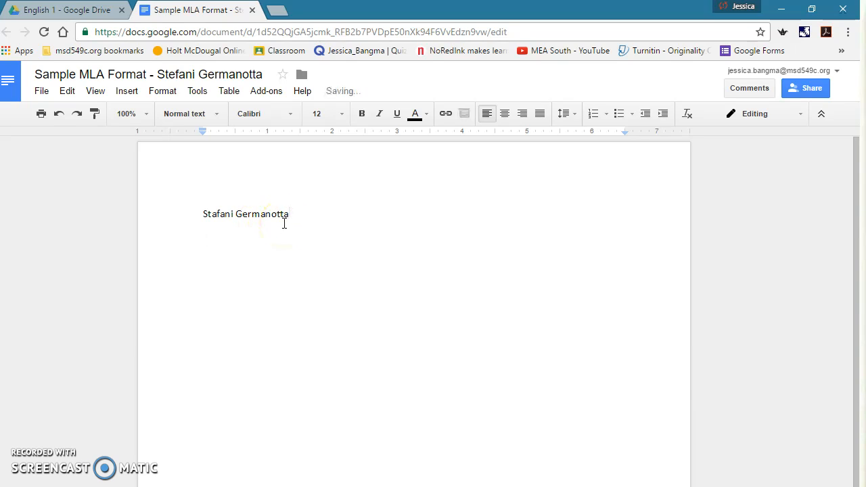
{"action": "type", "text": "Mrs. Bangtm"}
{"action": "key", "text": "BackSpace"}
{"action": "key", "text": "BackSpace"}
{"action": "type", "text": "ma"}
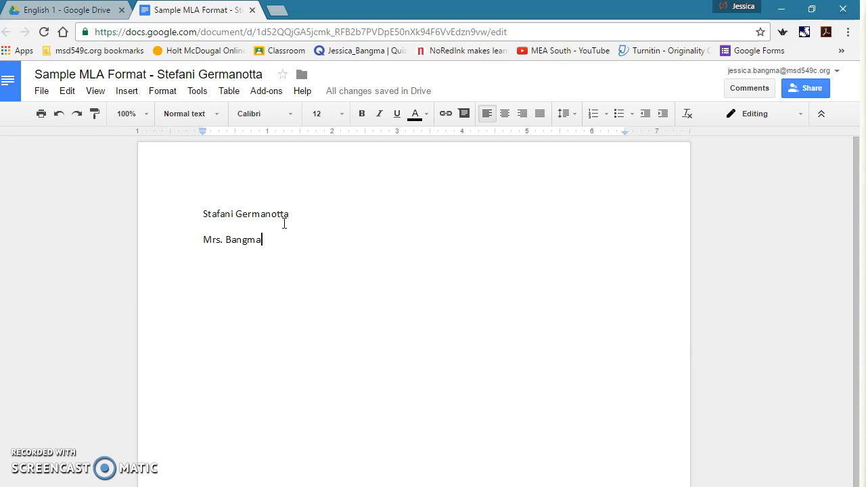
{"action": "key", "text": "Return"}
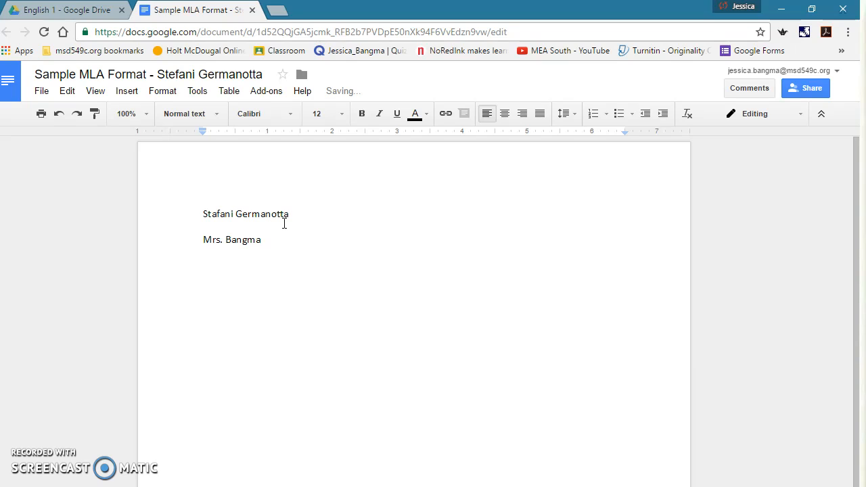
{"action": "type", "text": "English 1"}
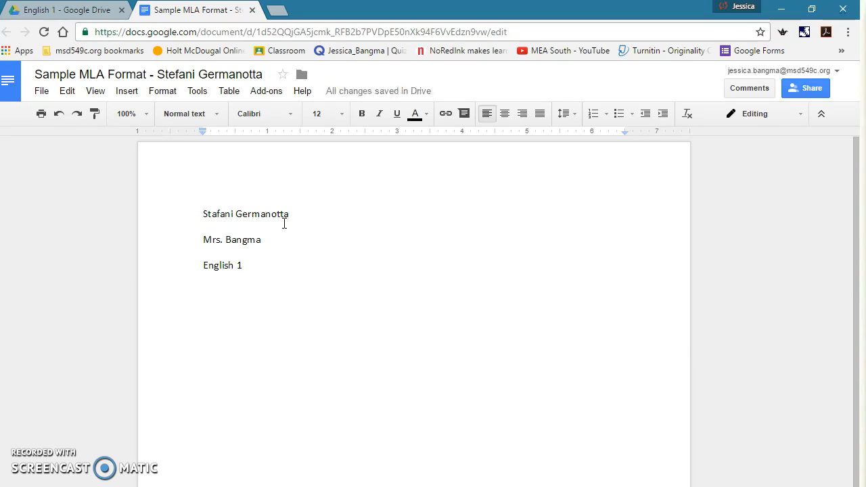
{"action": "type", "text": ":"}
{"action": "type", "text": "Period"}
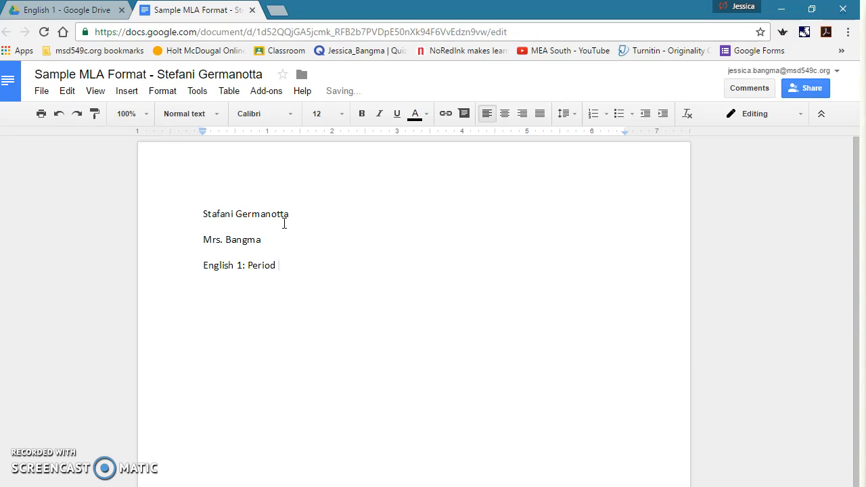
{"action": "type", "text": " 1"}
{"action": "key", "text": "Return"}
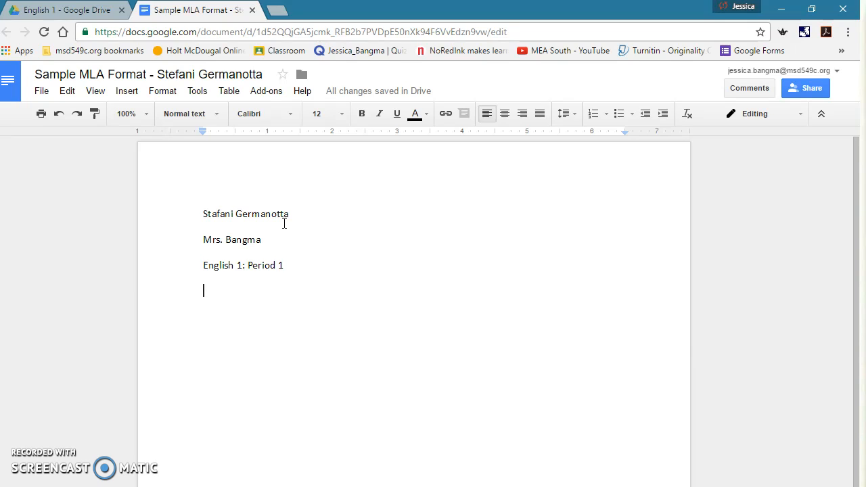
Add the date line '17 January 2017' and center the empty line below it.
{"action": "type", "text": "17"}
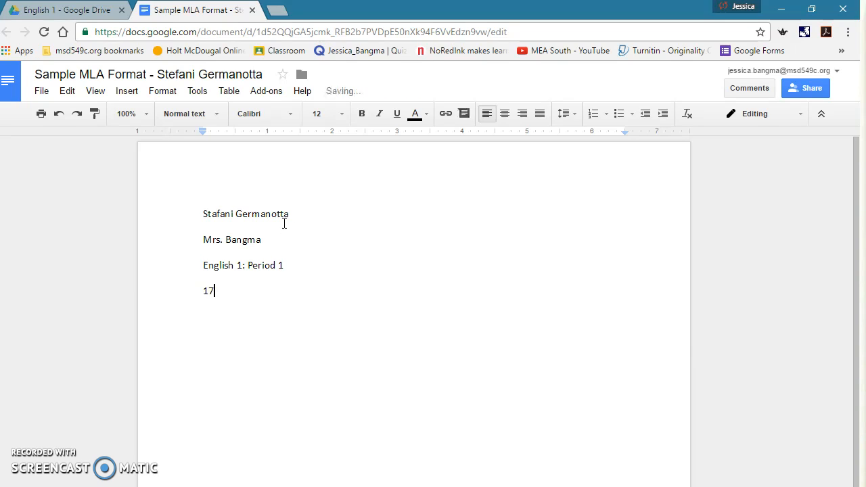
{"action": "type", "text": " January 2017"}
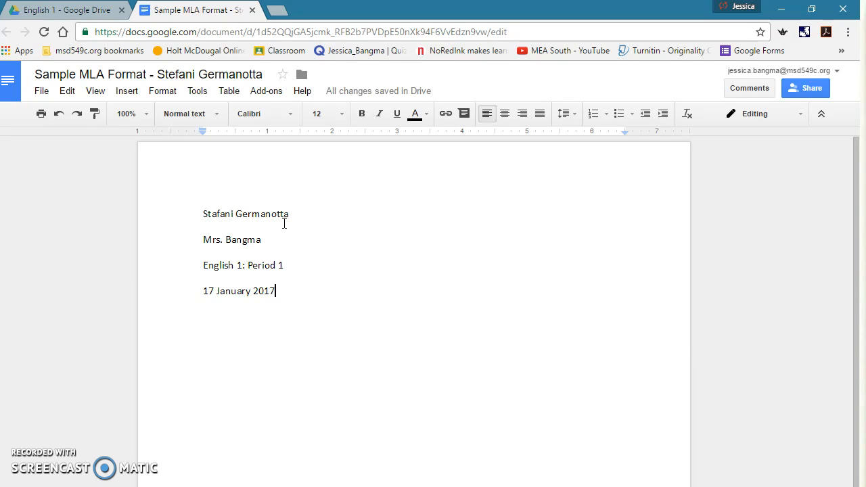
{"action": "key", "text": "Return"}
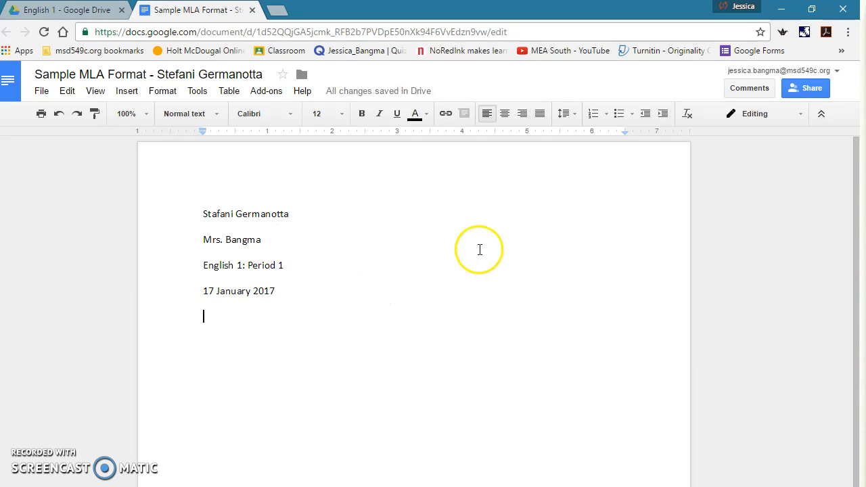
{"action": "left_click", "coordinate": [504, 115]}
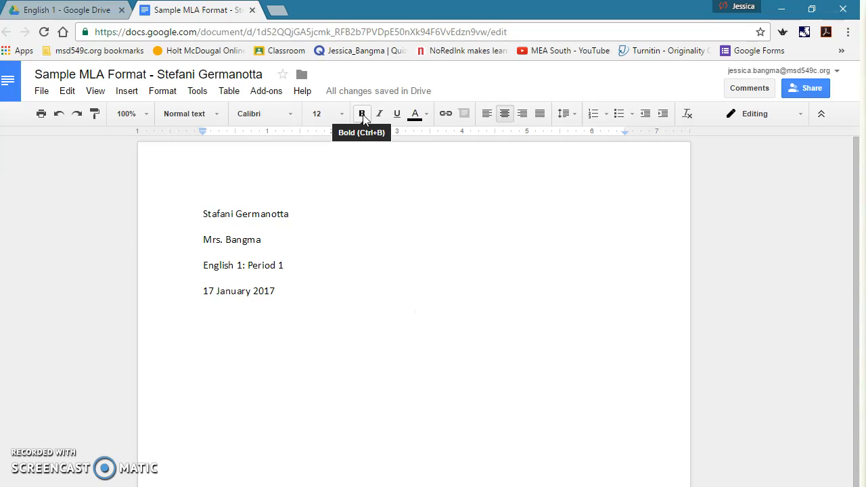
Type the centered title 'Literary Analysis Essay: Romeo and Juliet', then start a new line.
{"action": "left_click", "coordinate": [418, 116]}
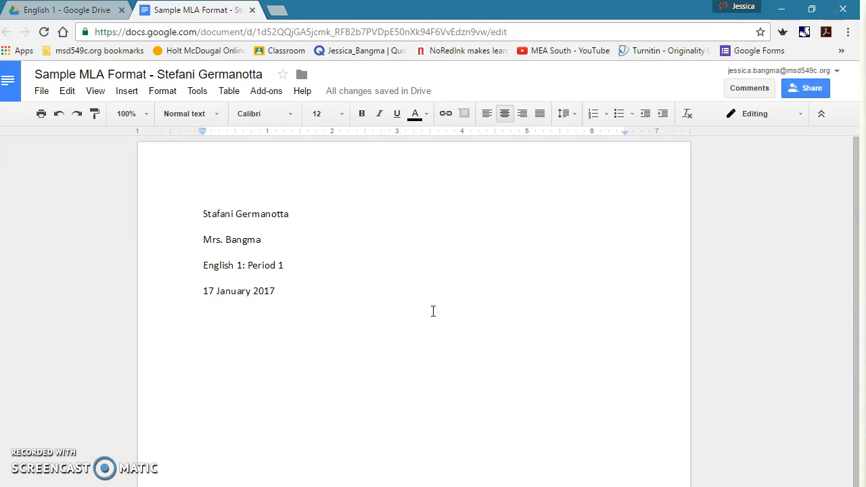
{"action": "type", "text": "Literary A"}
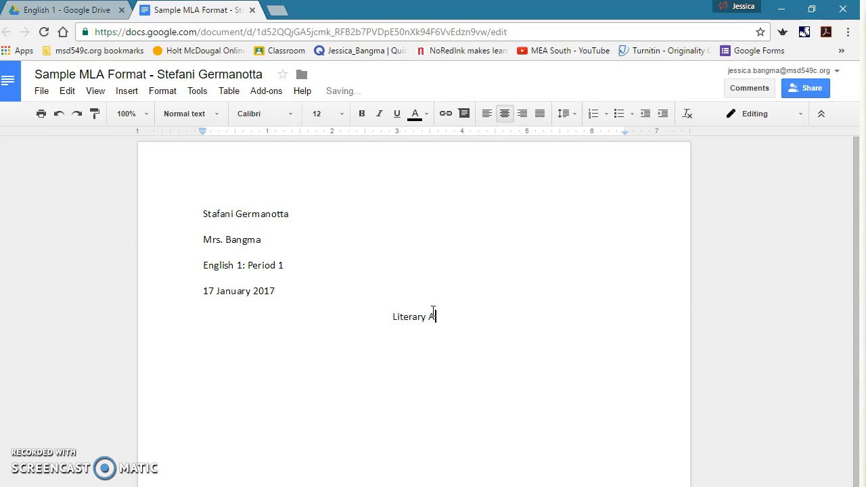
{"action": "type", "text": "nalysis Essay: "}
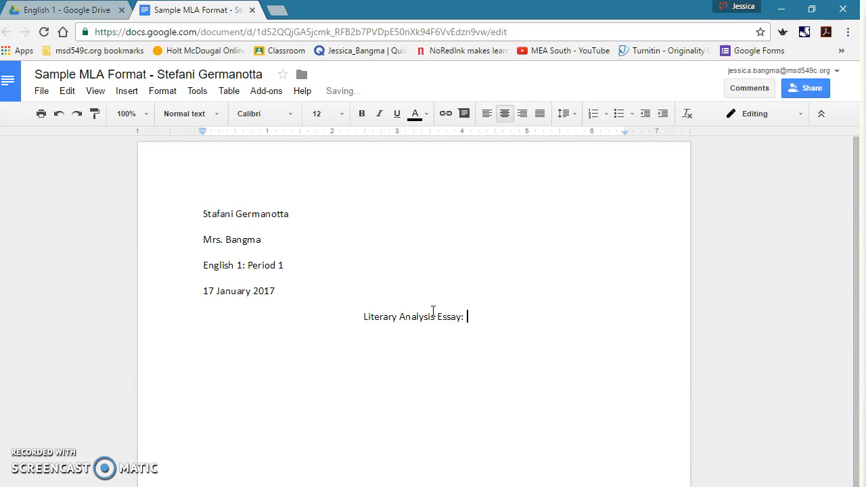
{"action": "type", "text": "Romeo ANd"}
{"action": "key", "text": "BackSpace"}
{"action": "key", "text": "BackSpace"}
{"action": "key", "text": "BackSpace"}
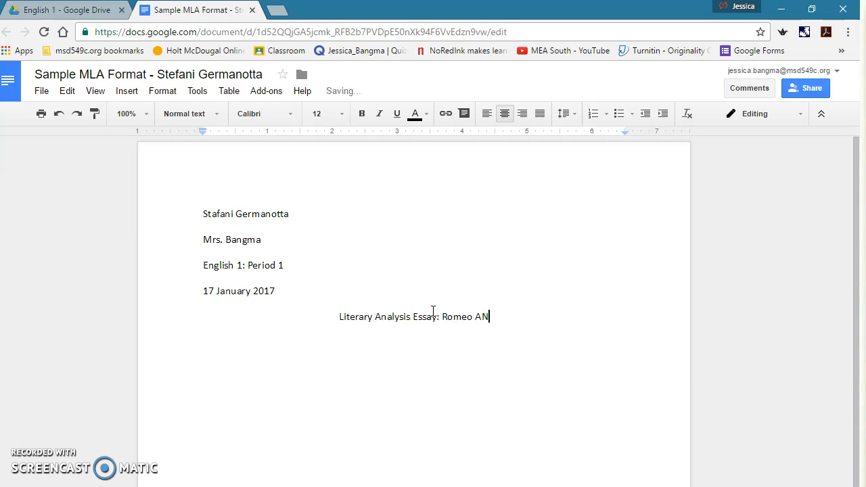
{"action": "type", "text": "and Juliet"}
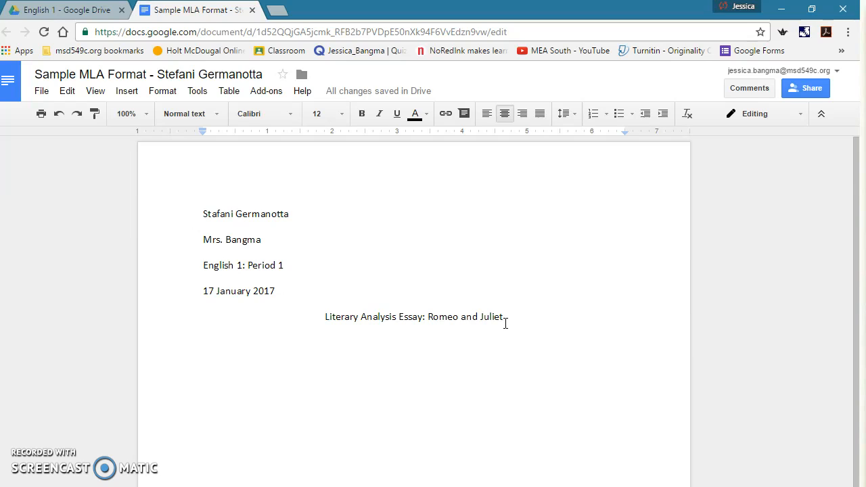
{"action": "key", "text": "Return"}
Left-align the new empty line beneath the title.
{"action": "left_click", "coordinate": [459, 347]}
{"action": "left_click", "coordinate": [487, 115]}
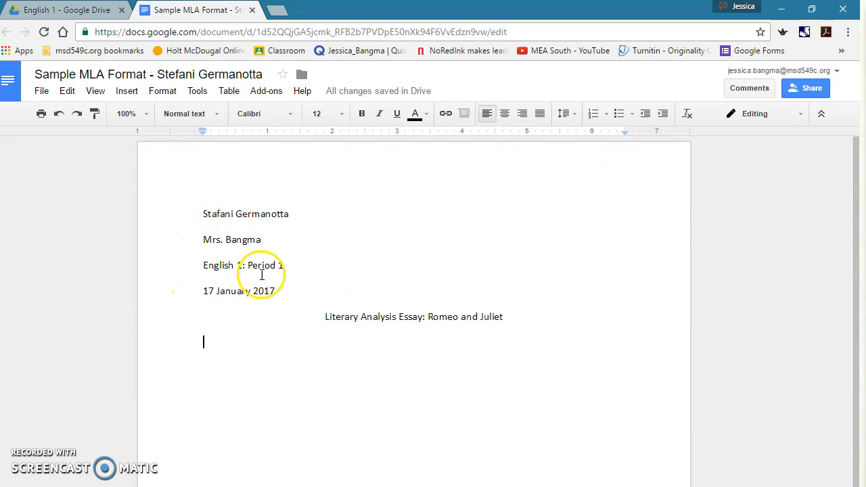
Insert a page header and set it to right alignment.
{"action": "left_click", "coordinate": [129, 94]}
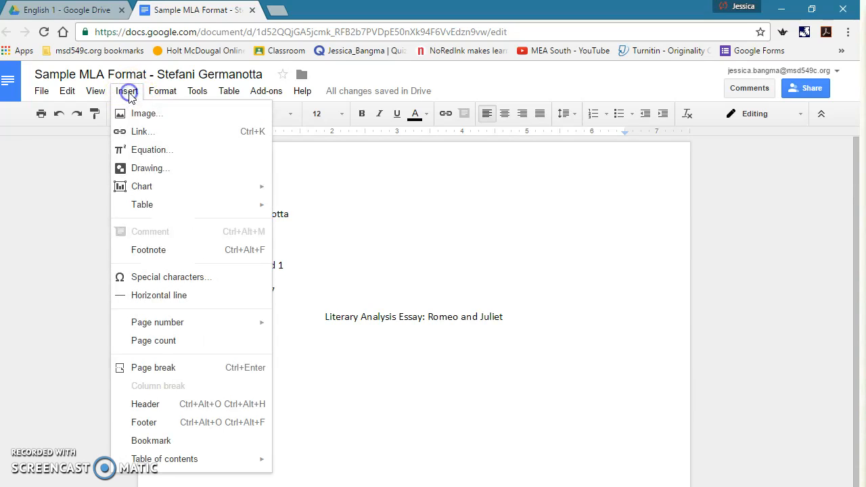
{"action": "left_click", "coordinate": [145, 403]}
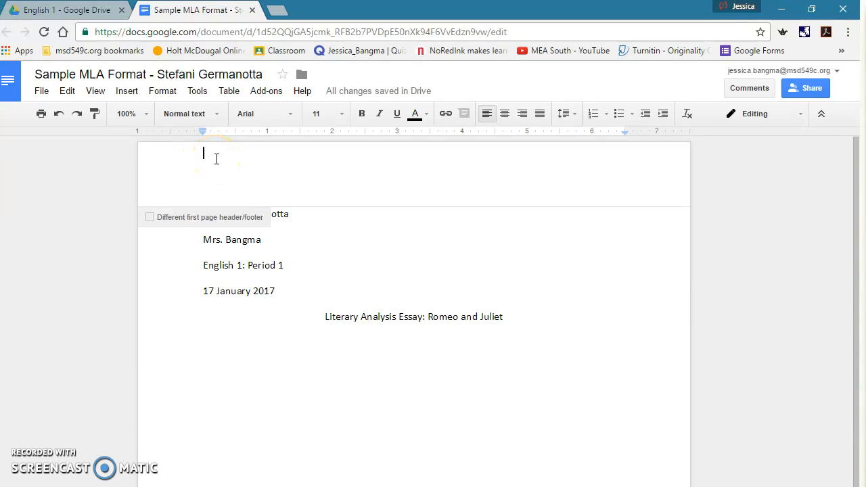
{"action": "left_click", "coordinate": [521, 115]}
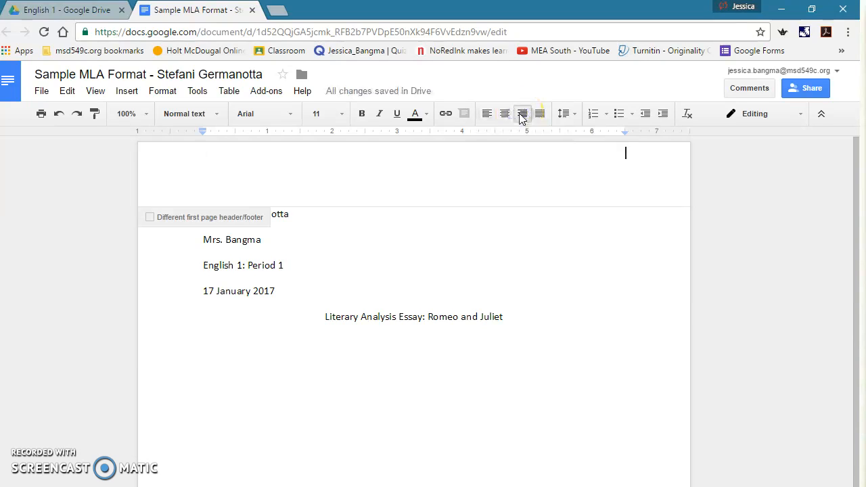
Format the header text as Calibri, size 12.
{"action": "left_click", "coordinate": [260, 119]}
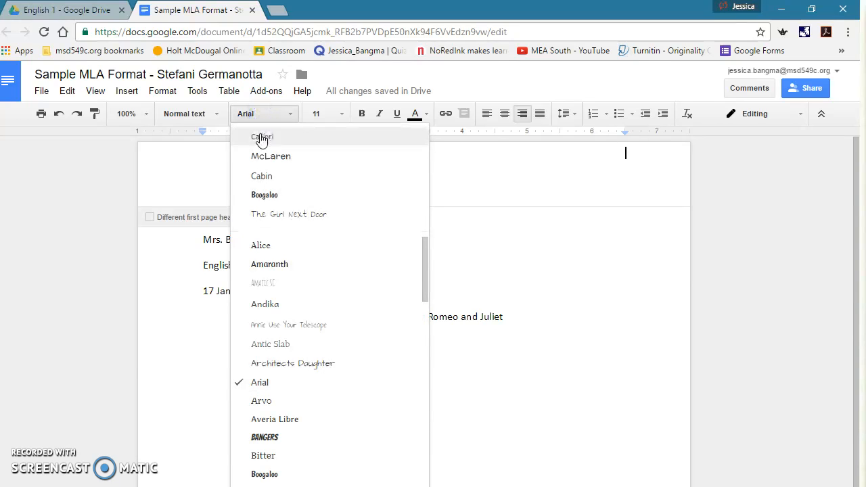
{"action": "left_click", "coordinate": [261, 137]}
{"action": "left_click", "coordinate": [345, 113]}
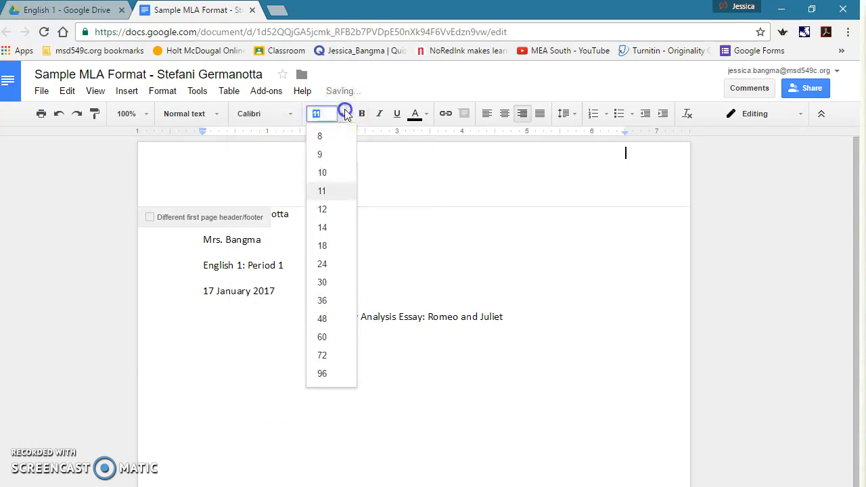
{"action": "left_click", "coordinate": [322, 210]}
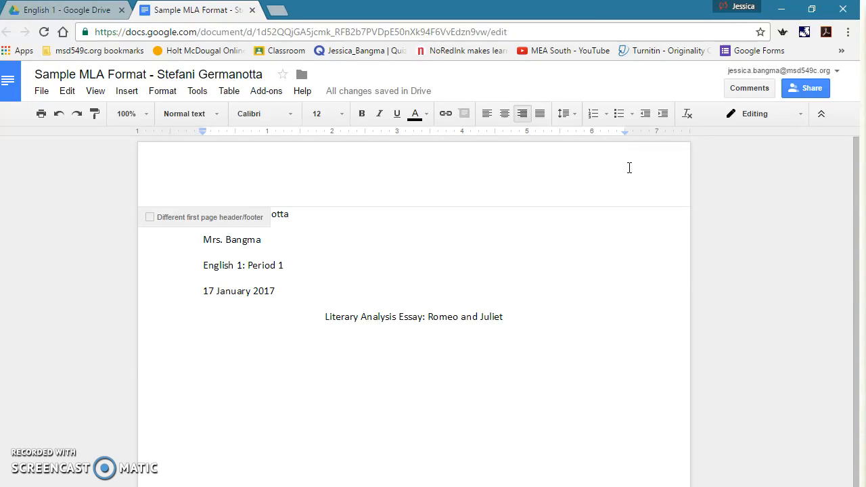
Type the student's surname into the right-aligned header.
{"action": "type", "text": "Ger"}
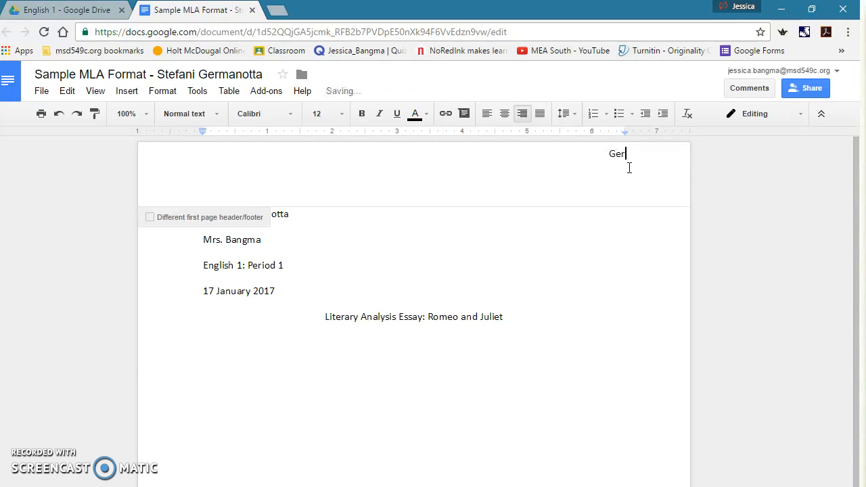
{"action": "type", "text": "manotta"}
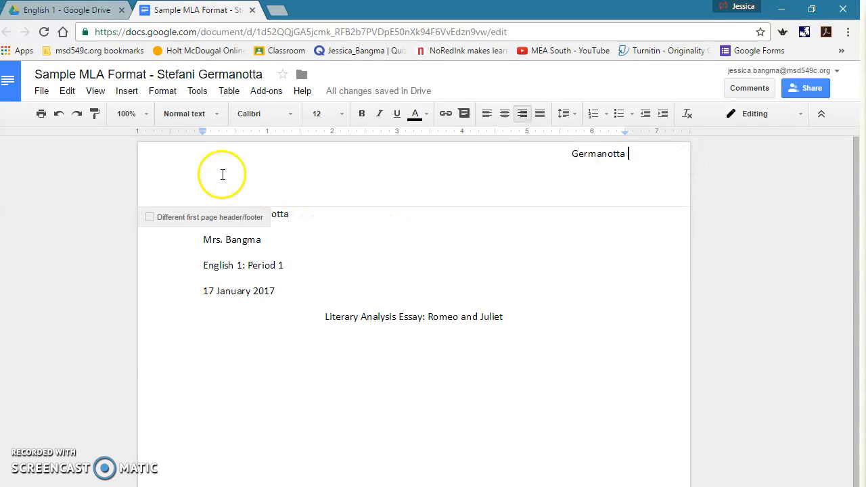
Insert an automatic top-right page number after the surname in the header, then return to the body.
{"action": "left_click", "coordinate": [126, 92]}
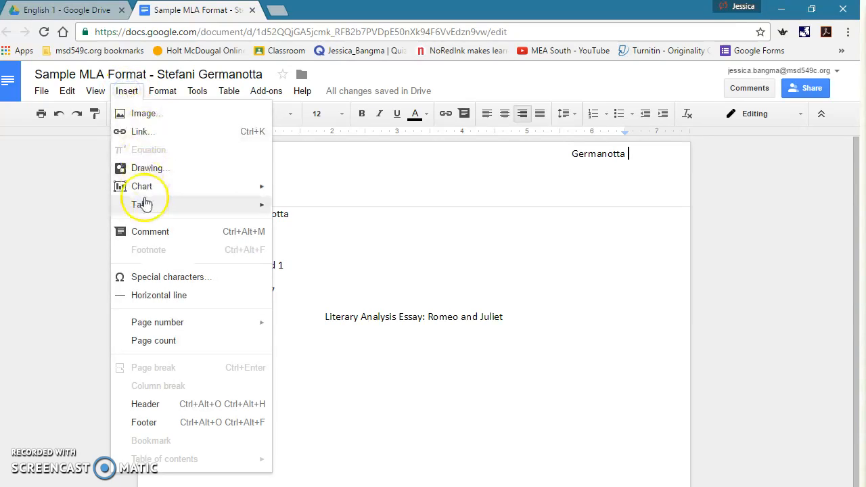
{"action": "mouse_move", "coordinate": [142, 324]}
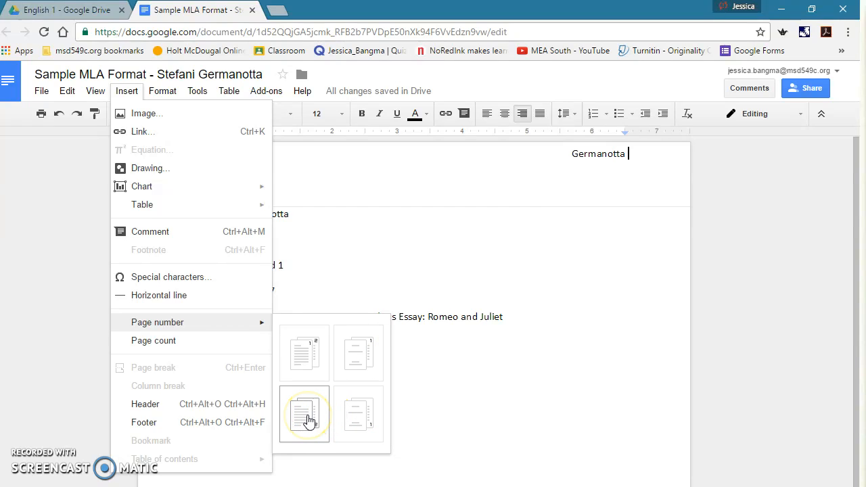
{"action": "left_click", "coordinate": [305, 355]}
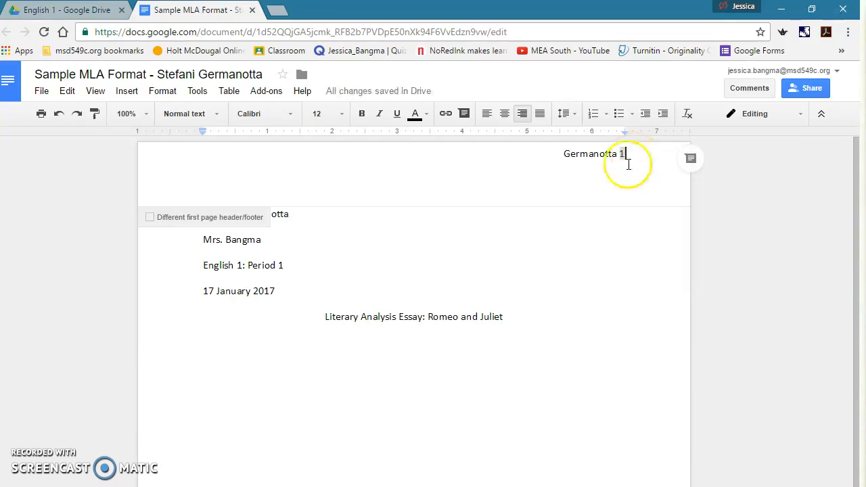
{"action": "double_click", "coordinate": [621, 156]}
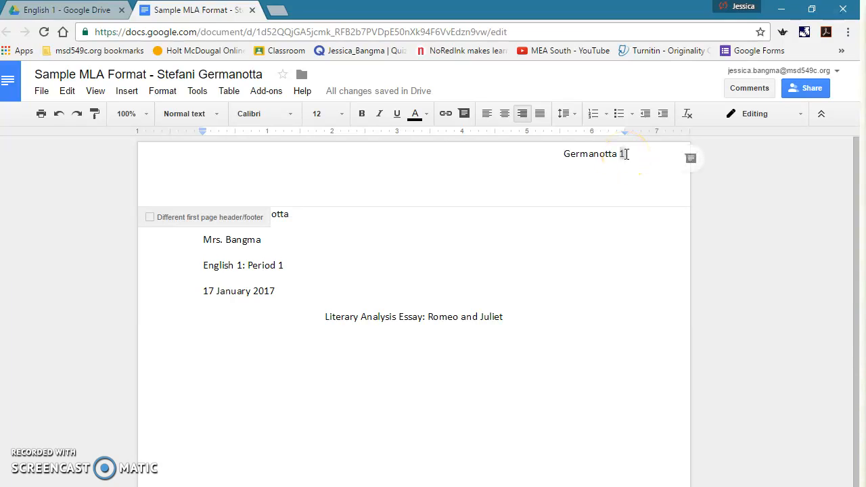
{"action": "left_click", "coordinate": [567, 301]}
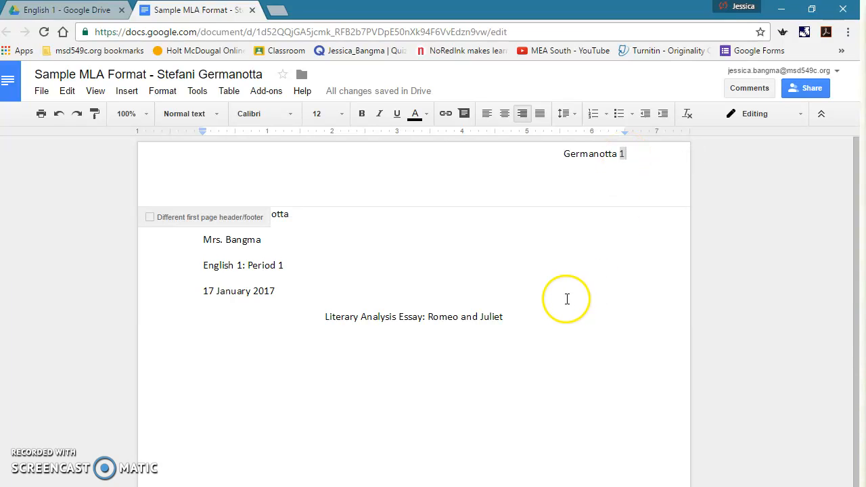
Indent the first line of the empty paragraph below the title by half an inch.
{"action": "left_click", "coordinate": [230, 363]}
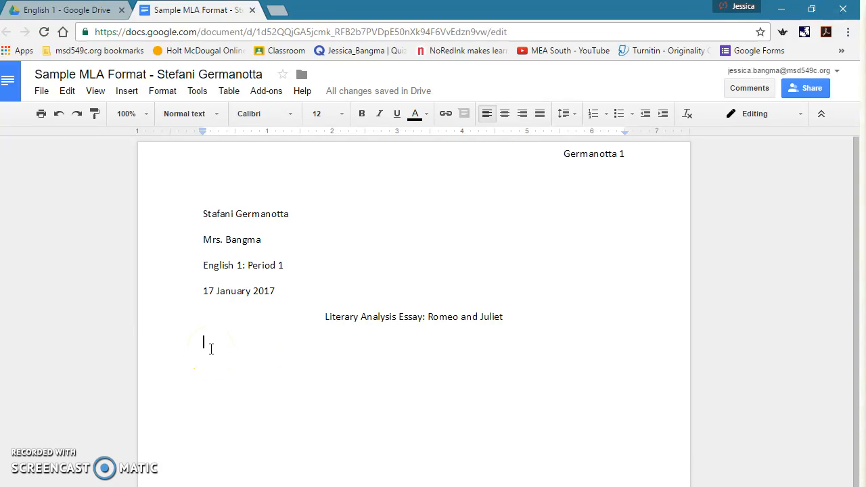
{"action": "key", "text": "Tab"}
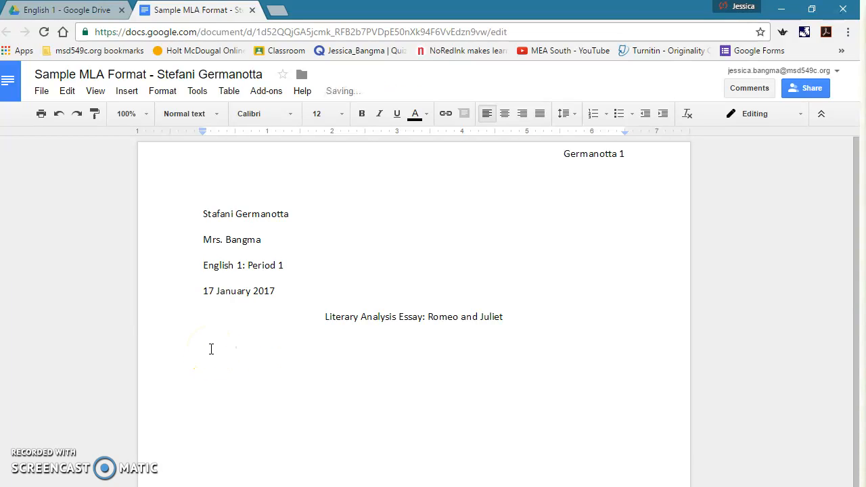